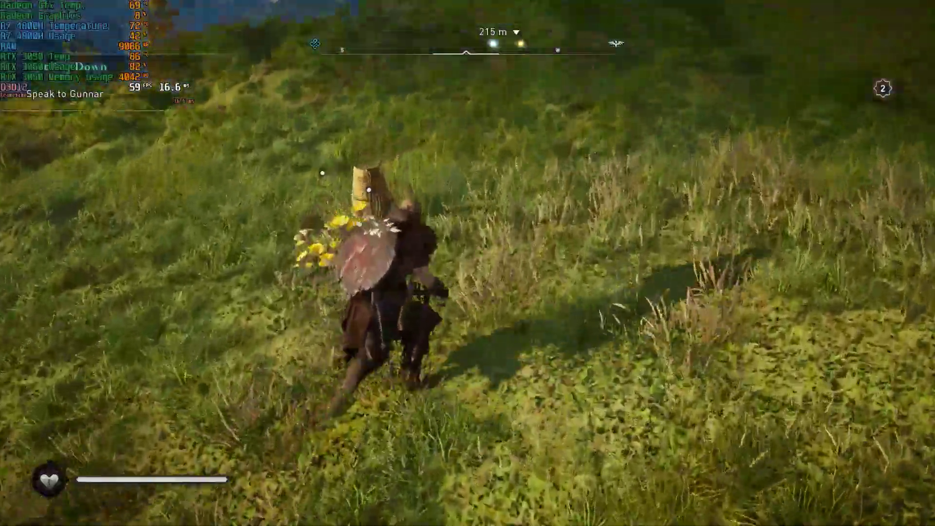
pyautogui.press('w')
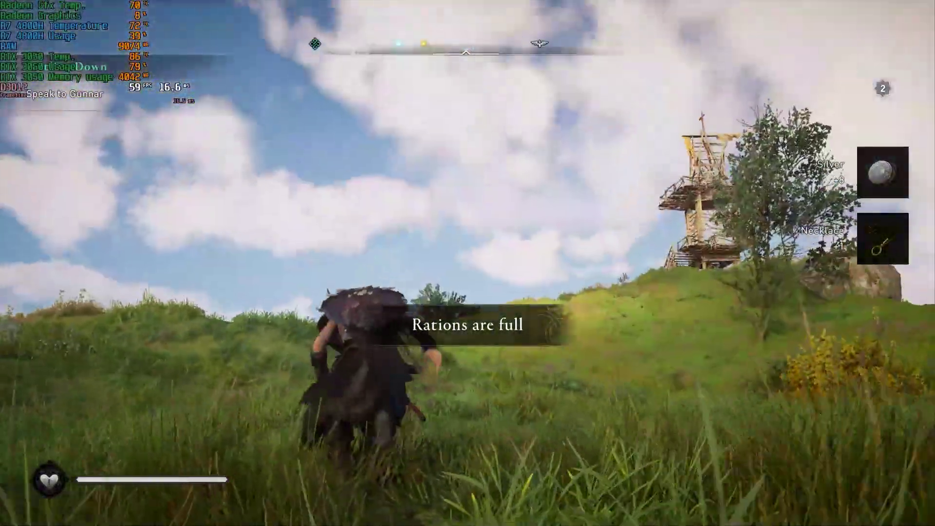
pyautogui.press('w')
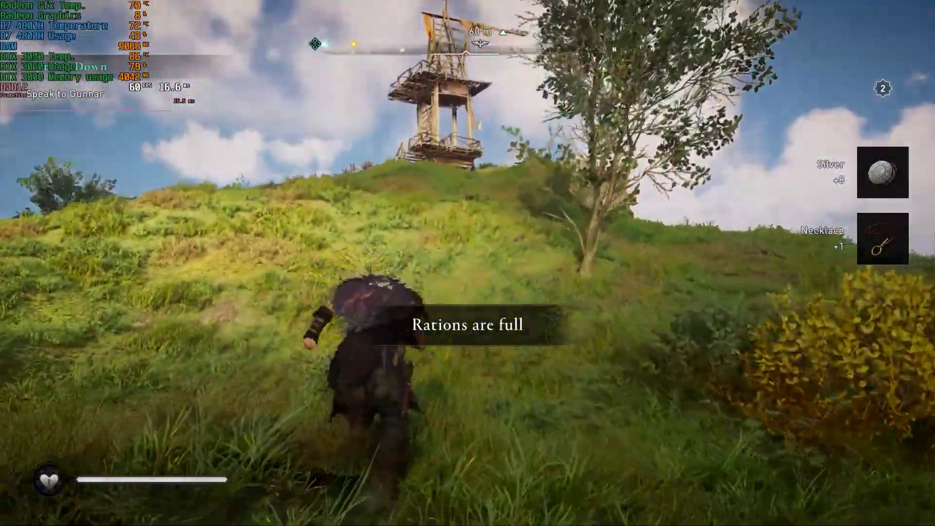
pyautogui.press('w')
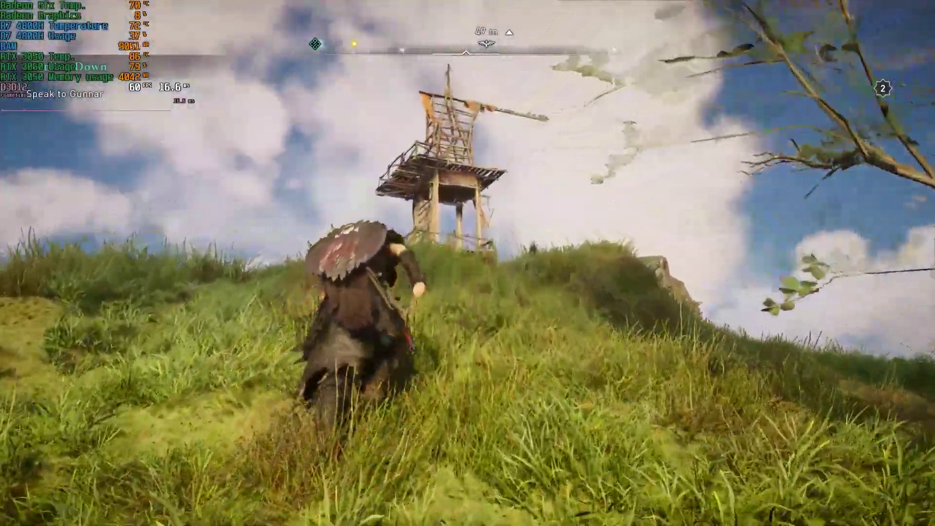
pyautogui.press('w')
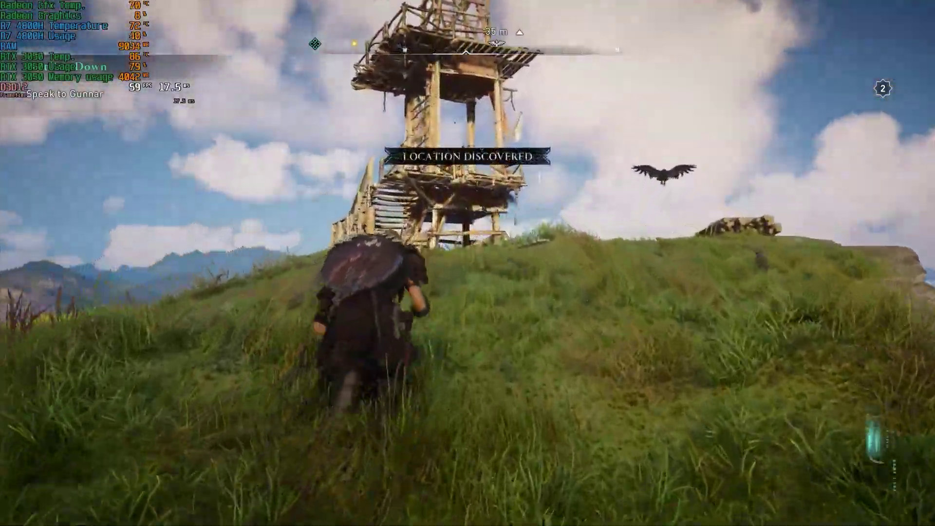
pyautogui.press('w')
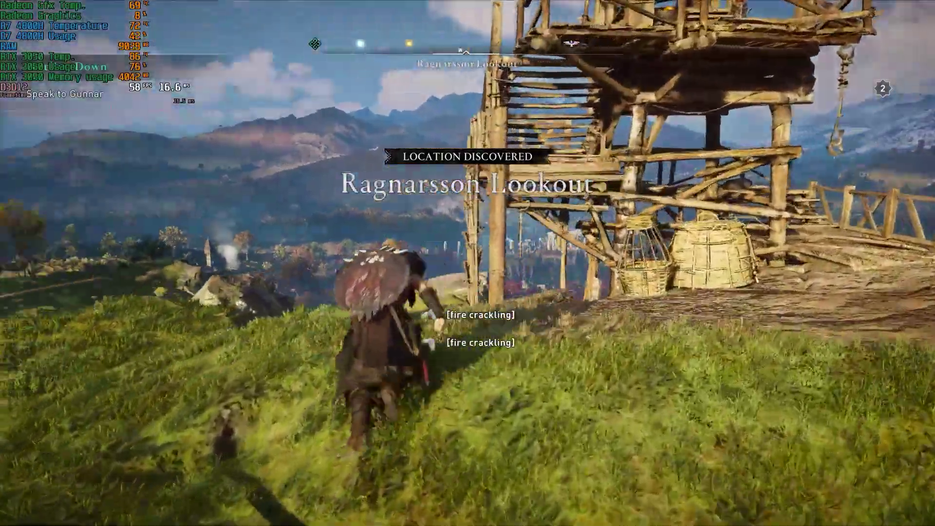
pyautogui.press('w')
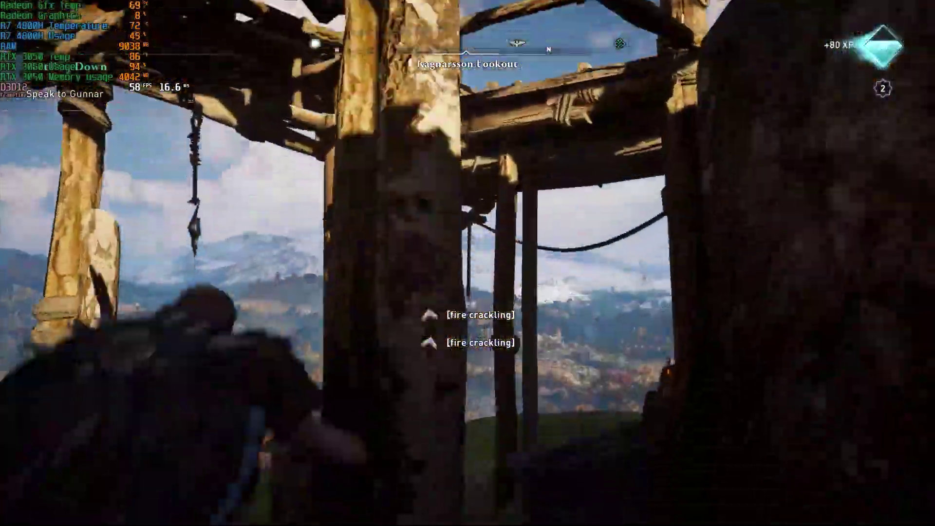
pyautogui.press('w')
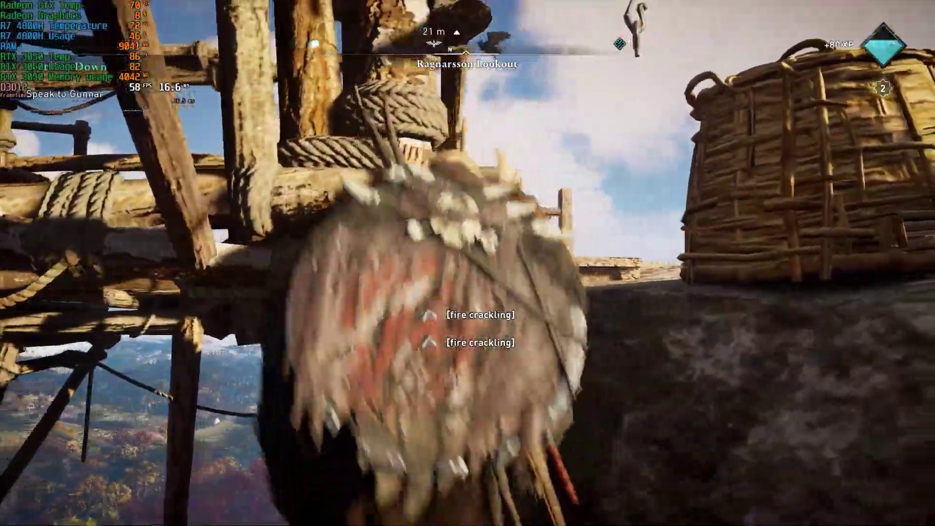
pyautogui.press('w')
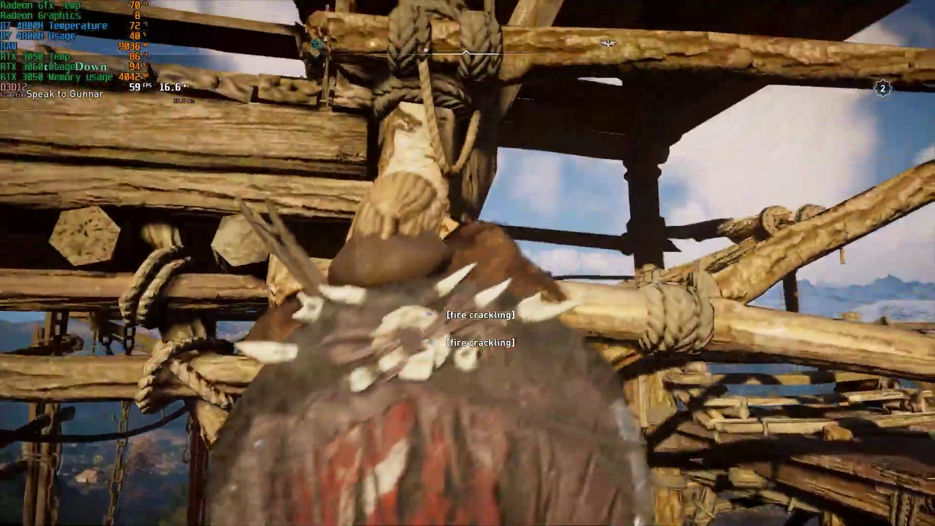
pyautogui.press('w')
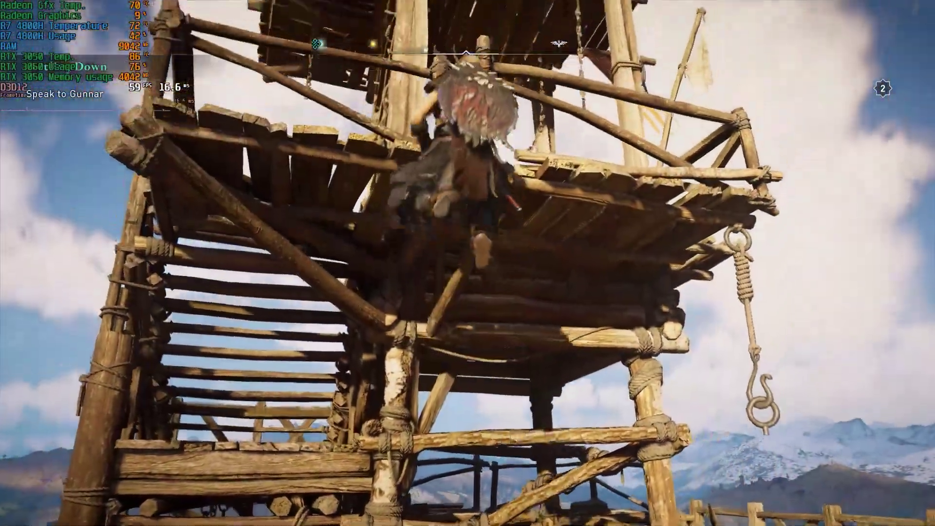
pyautogui.press('w')
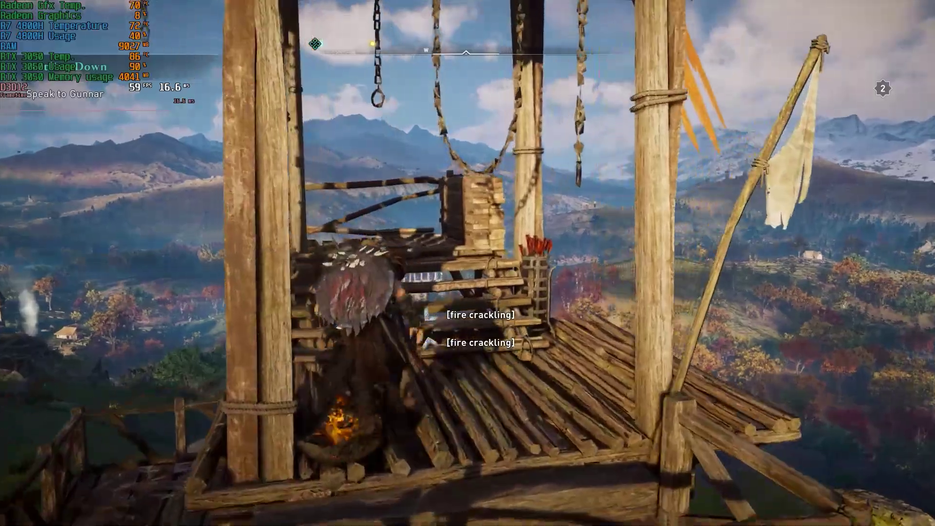
pyautogui.press('w')
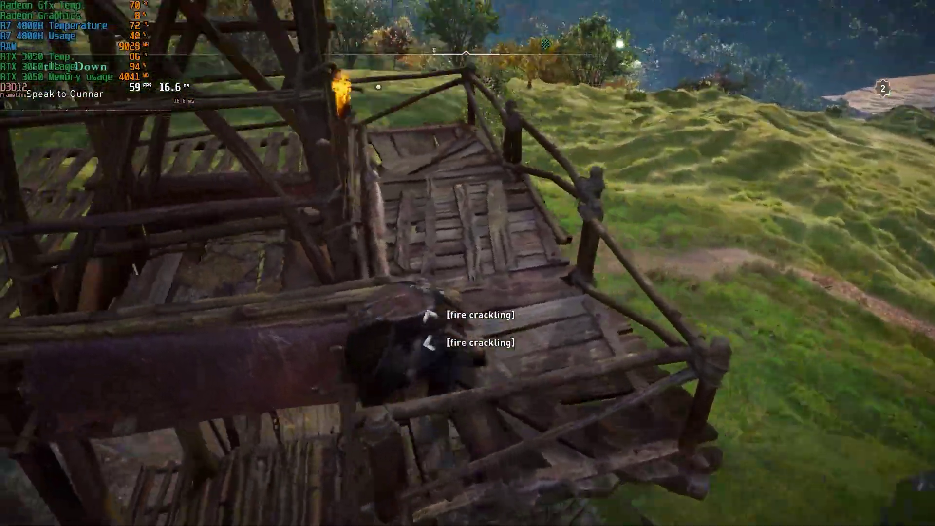
pyautogui.press('w')
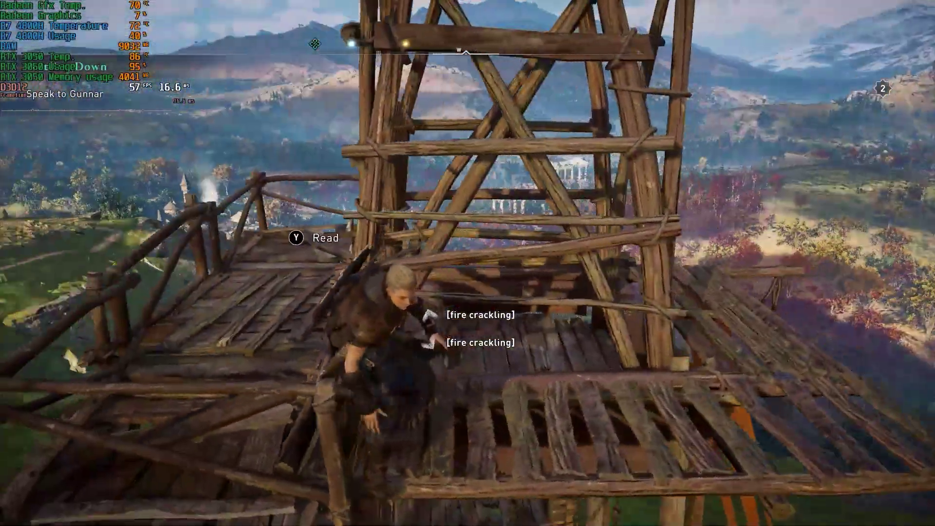
pyautogui.press('w')
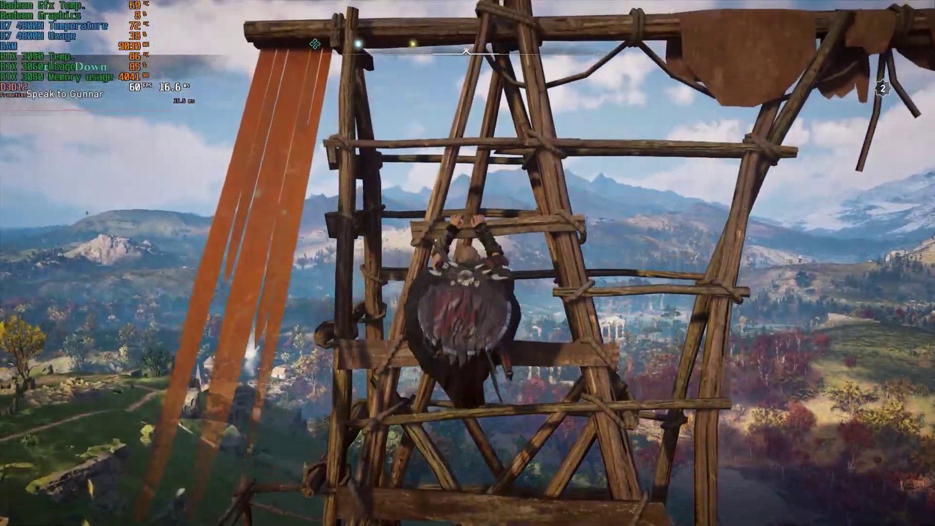
pyautogui.press('w')
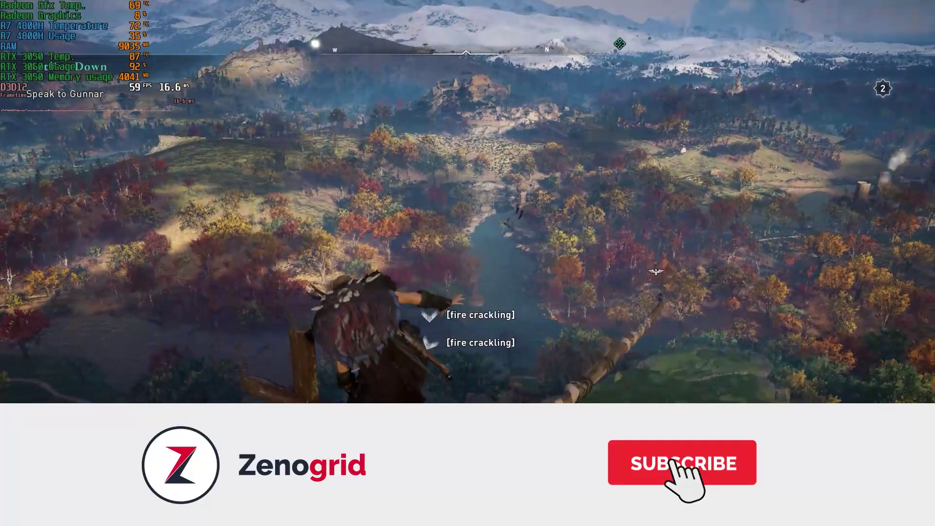
pyautogui.press('w')
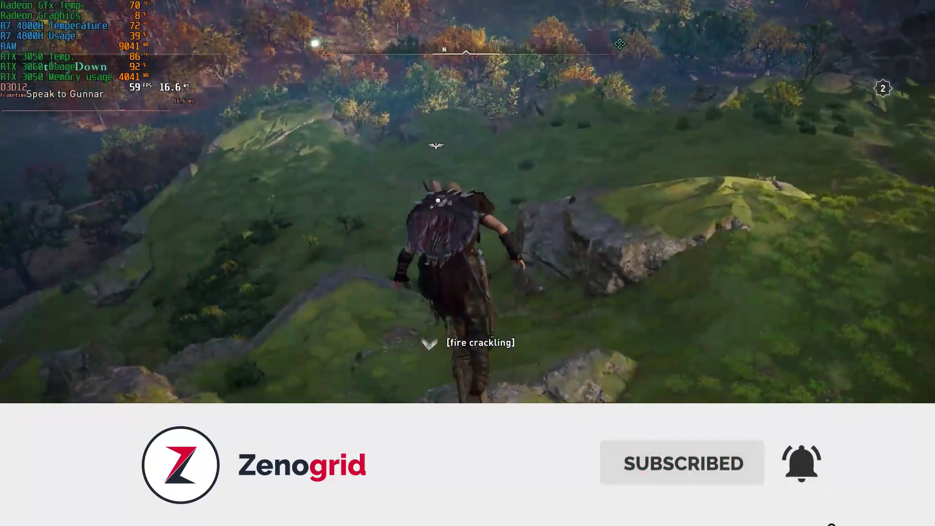
pyautogui.press('w')
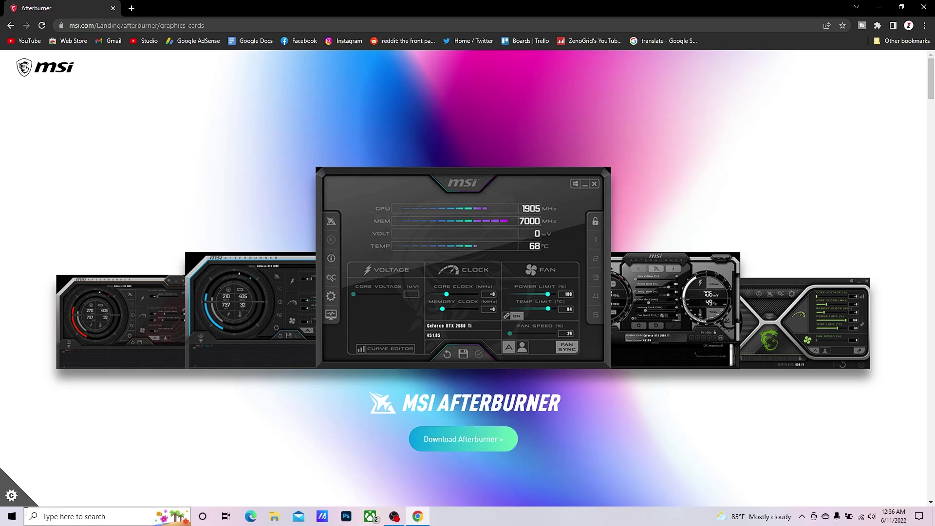
# Launch MSI Afterburner from the installed programs.
pyautogui.click(7, 517)
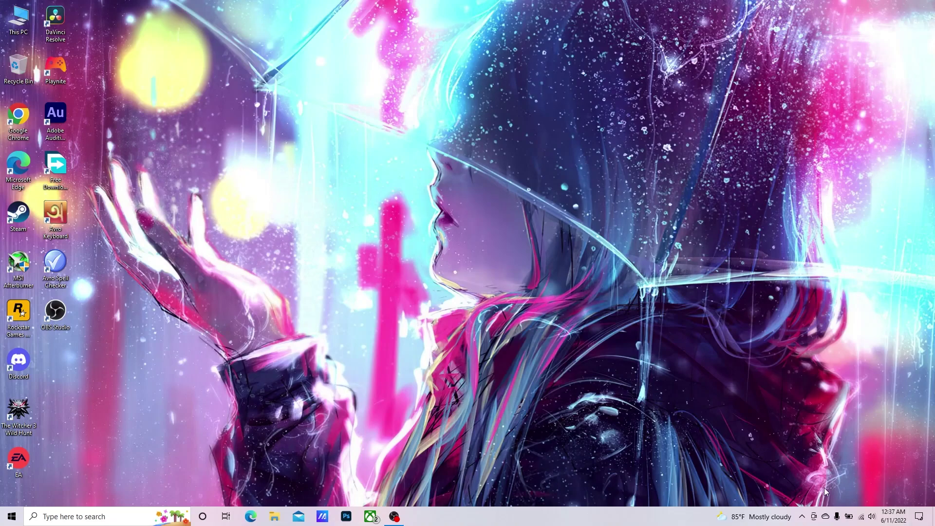
pyautogui.click(802, 518)
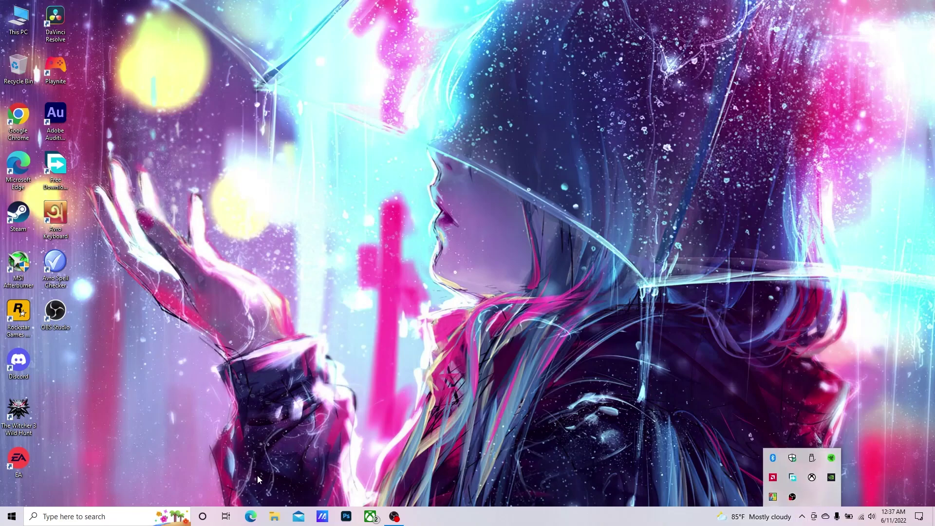
pyautogui.click(346, 307)
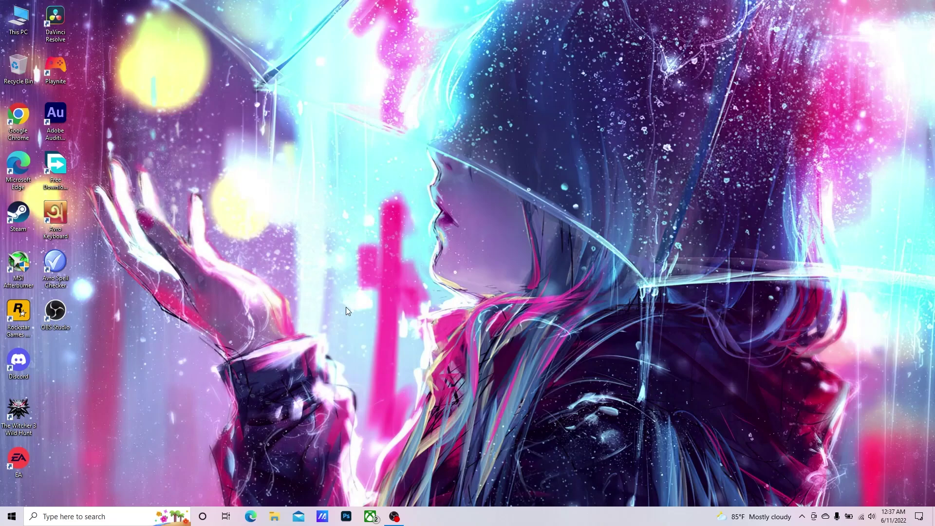
pyautogui.click(12, 516)
pyautogui.write('m')
pyautogui.click(132, 256)
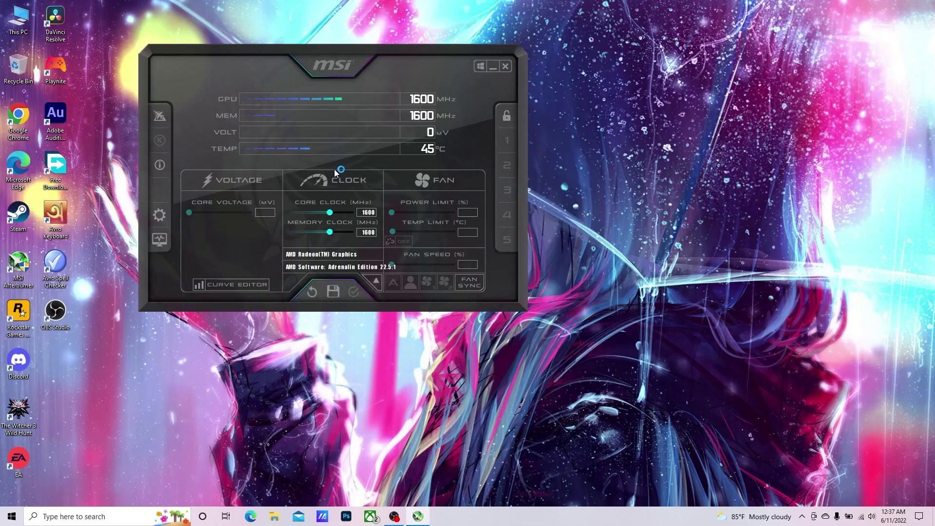
# Show the window of the RivaTuner Statistics Server running in the background.
pyautogui.moveTo(802, 517); pyautogui.dragTo(793, 482)
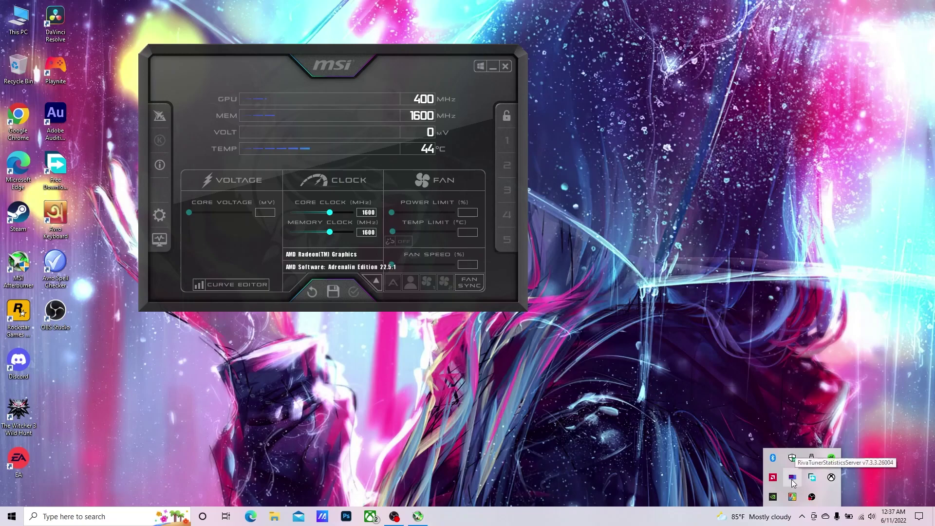
pyautogui.rightClick(791, 480)
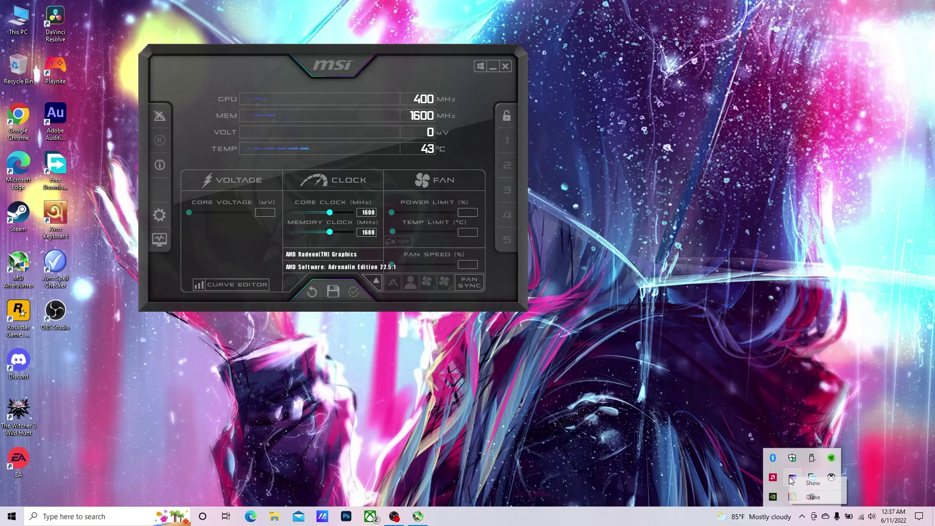
pyautogui.click(810, 483)
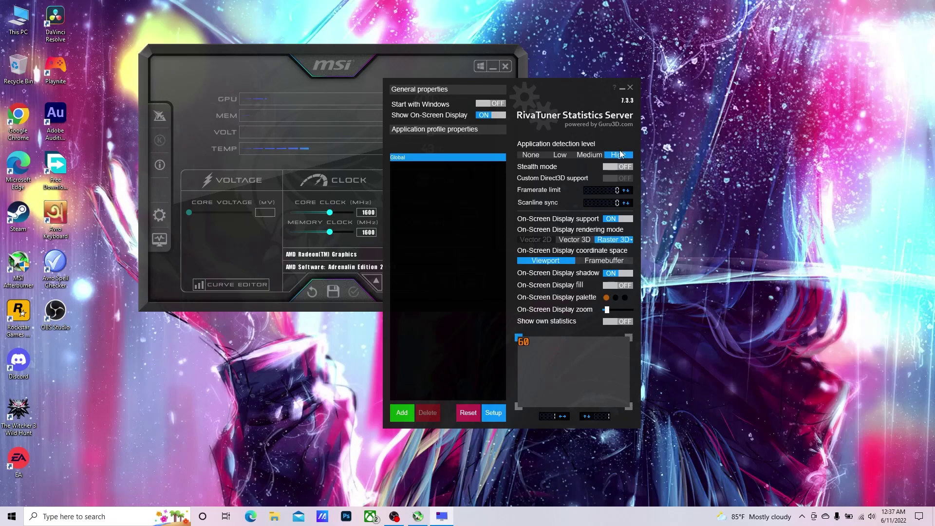
pyautogui.moveTo(621, 161)
# Add an application profile for the ACValhalla executable from the Assassins Creed Valhalla folder on the Importants (D:) drive.
pyautogui.click(397, 416)
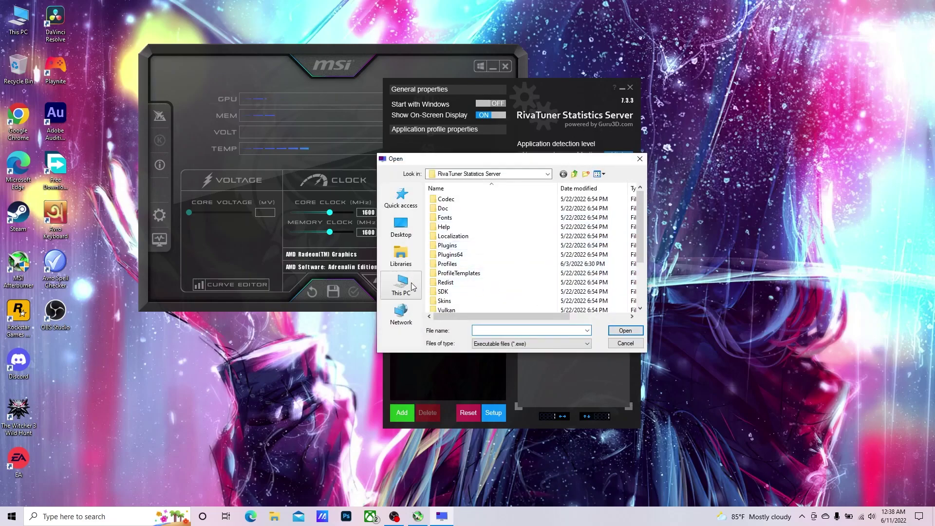
pyautogui.click(402, 285)
pyautogui.scroll(-3, 444, 282)
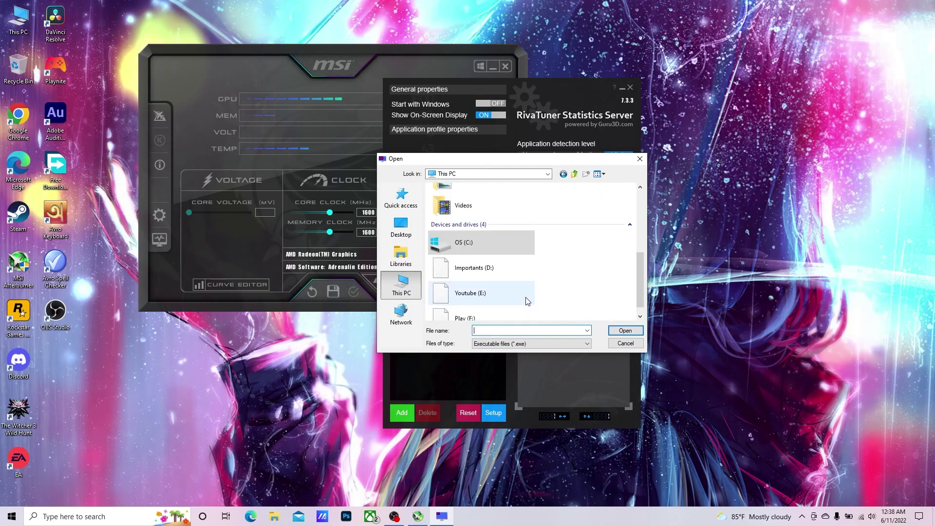
pyautogui.doubleClick(508, 263)
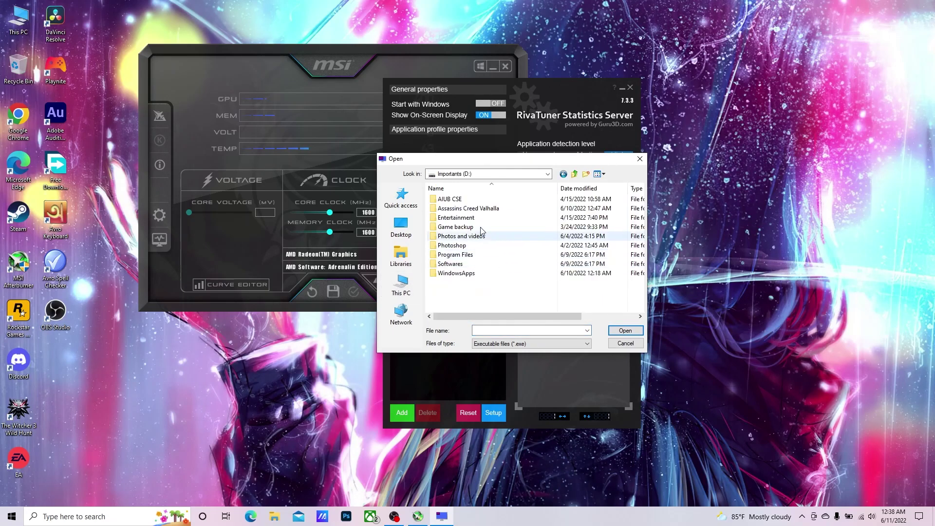
pyautogui.doubleClick(468, 208)
pyautogui.click(451, 282)
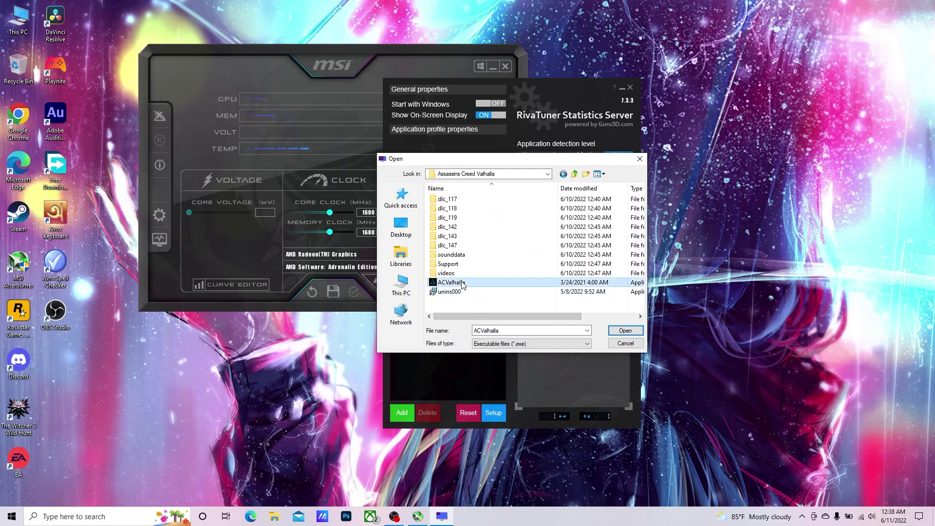
pyautogui.doubleClick(451, 282)
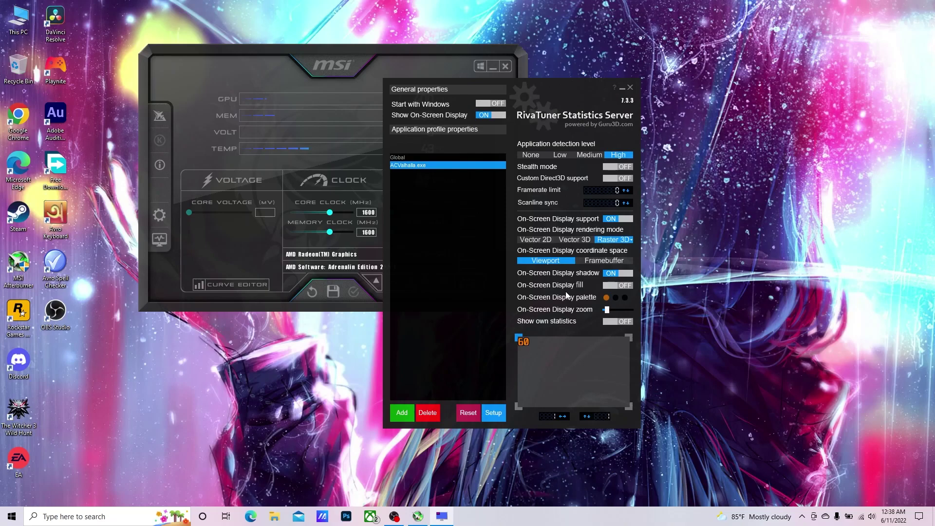
# Set the Global profile's framerate limit to 60 and turn on Start with Windows.
pyautogui.click(397, 158)
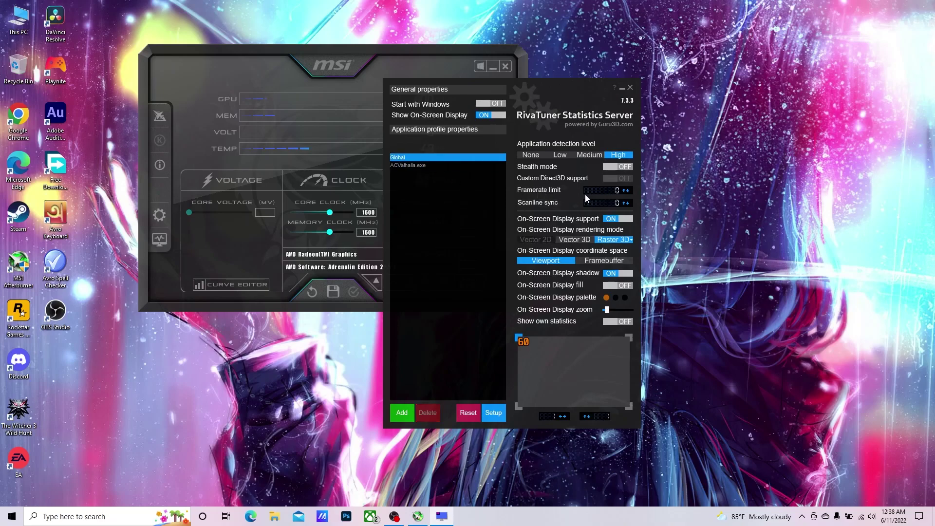
pyautogui.click(612, 190)
pyautogui.write('60')
pyautogui.press('Return')
pyautogui.write('1')
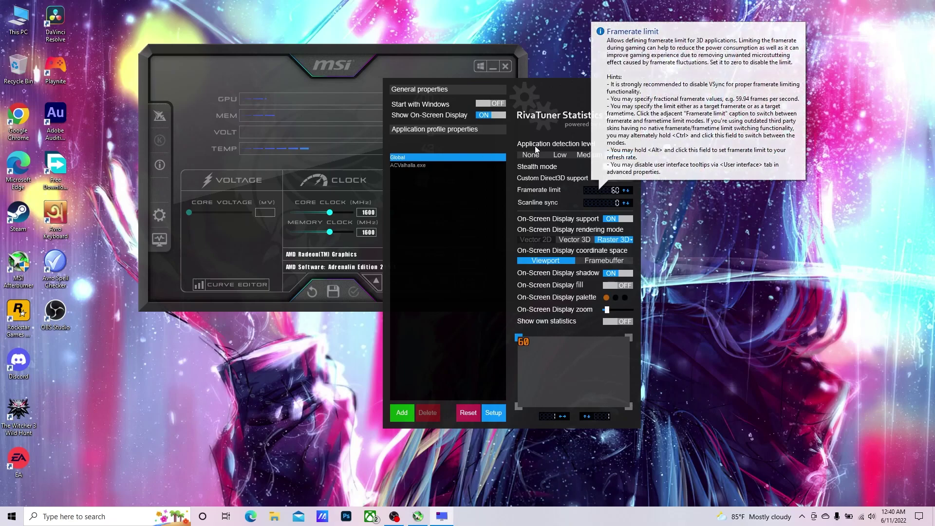
pyautogui.click(491, 104)
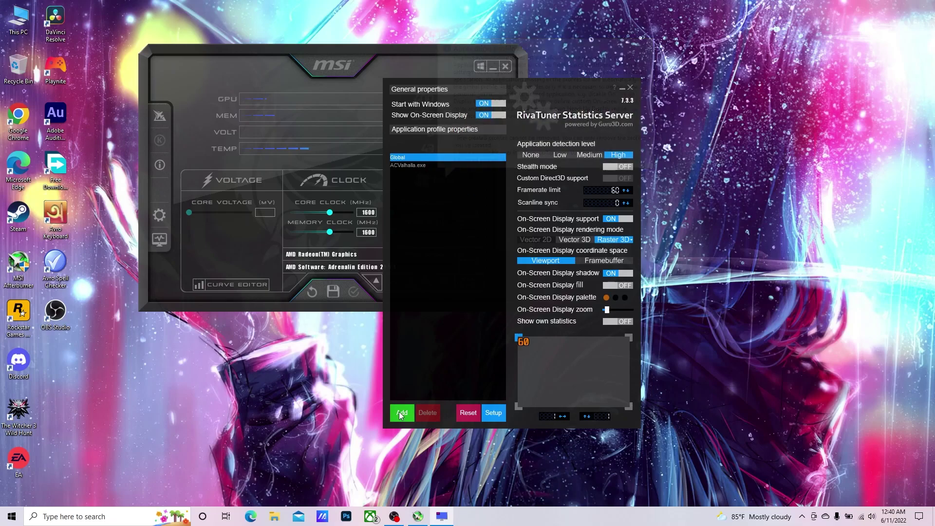
# Open the framerate limit of the ACValhalla.exe profile for editing.
pyautogui.click(418, 167)
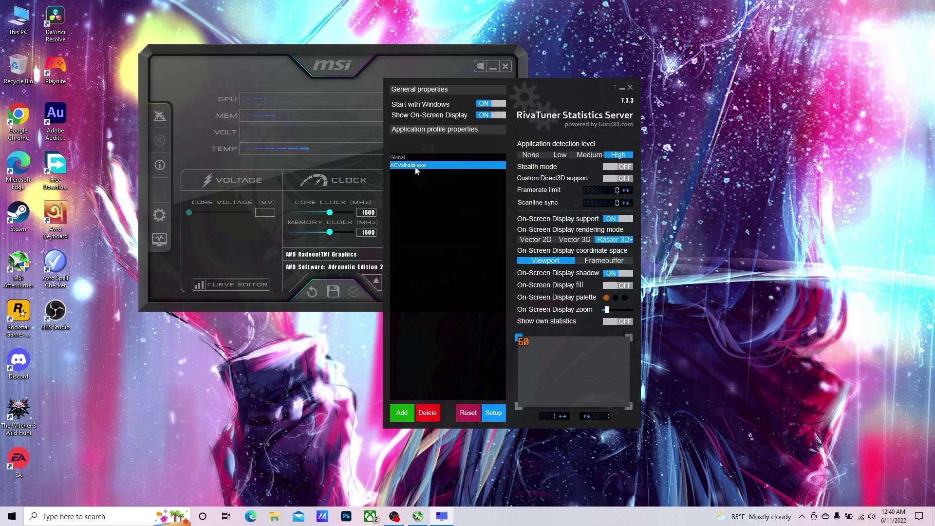
pyautogui.click(610, 191)
pyautogui.moveTo(611, 191)
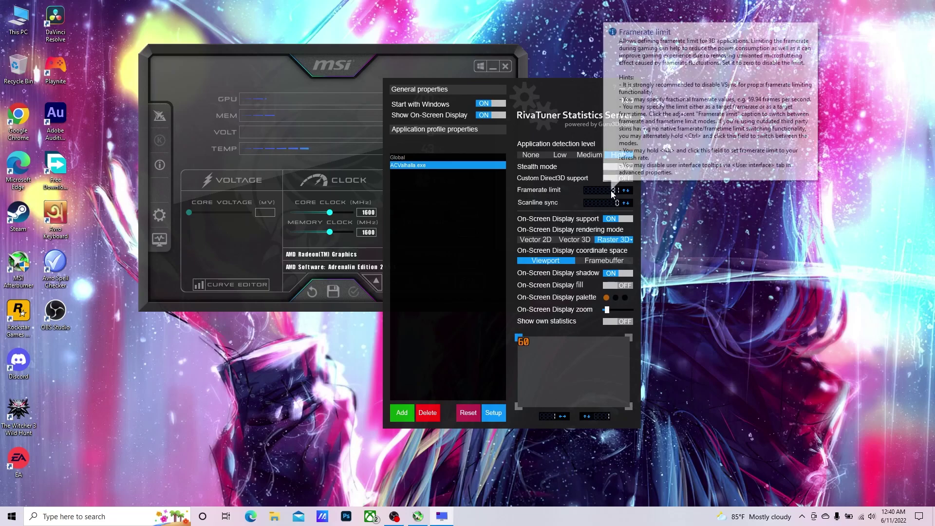